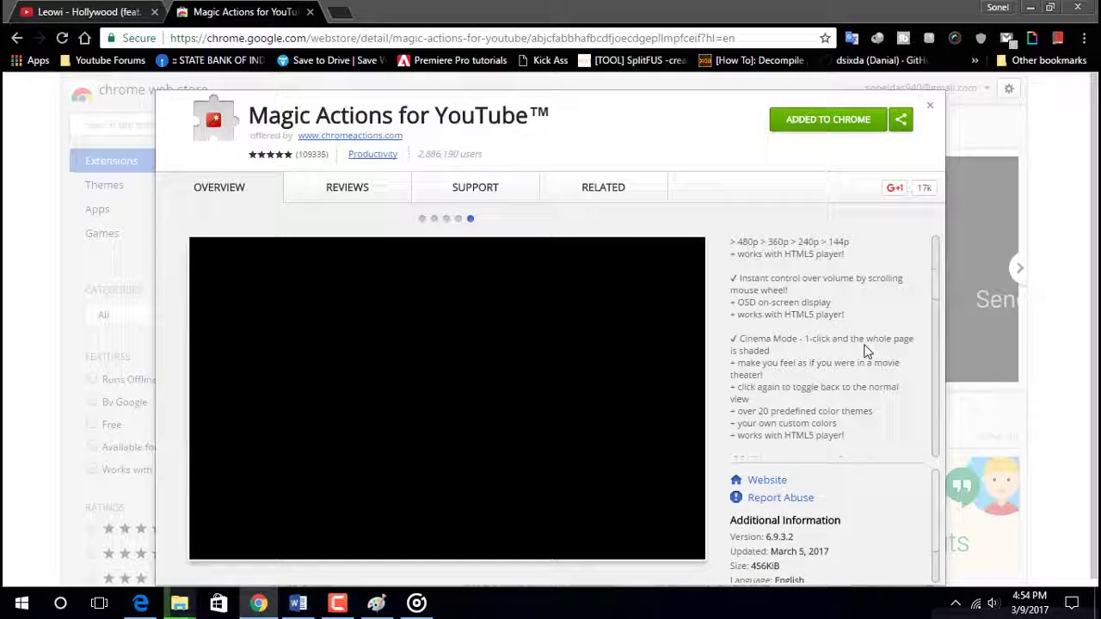
- Read the Magic Actions listing, briefly highlighting the AutoHD feature paragraph
scroll(866, 351, "down", 2)
scroll(867, 351, "up", 4)
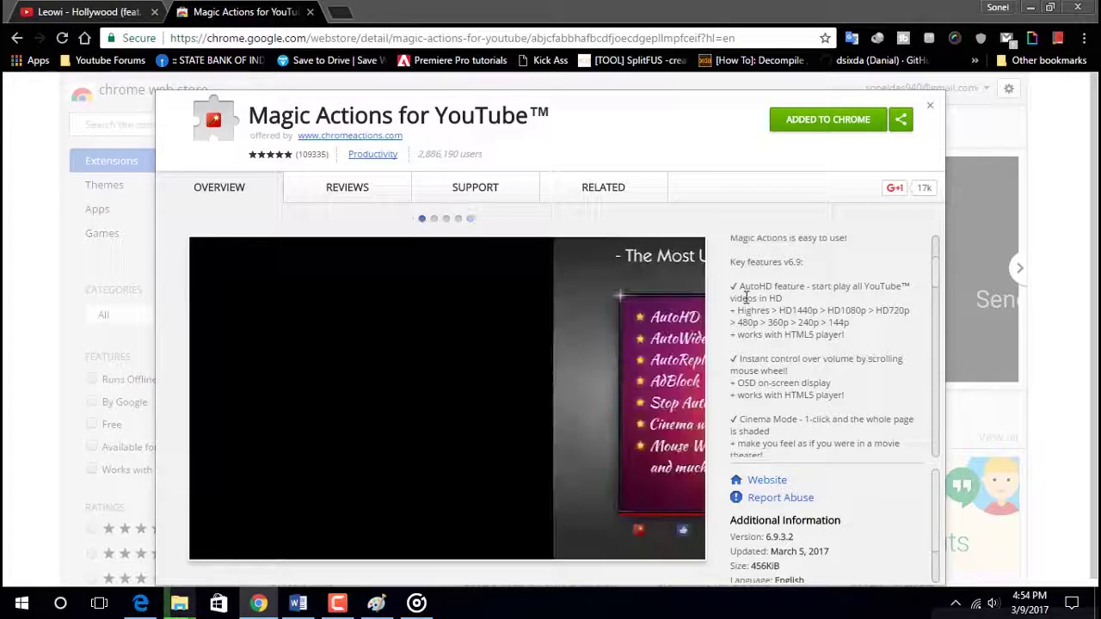
left_click_drag(733, 287, 843, 329)
left_click(871, 348)
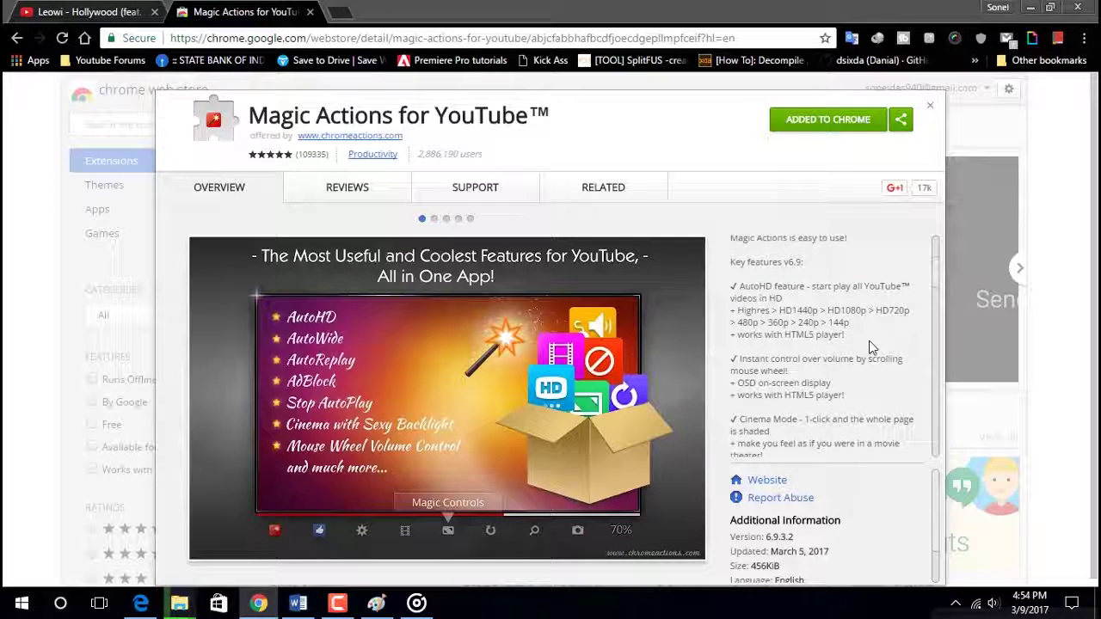
- Scroll through the listing's screenshots, then return to the Leowi - Hollywood video
scroll(869, 347, "down", 2)
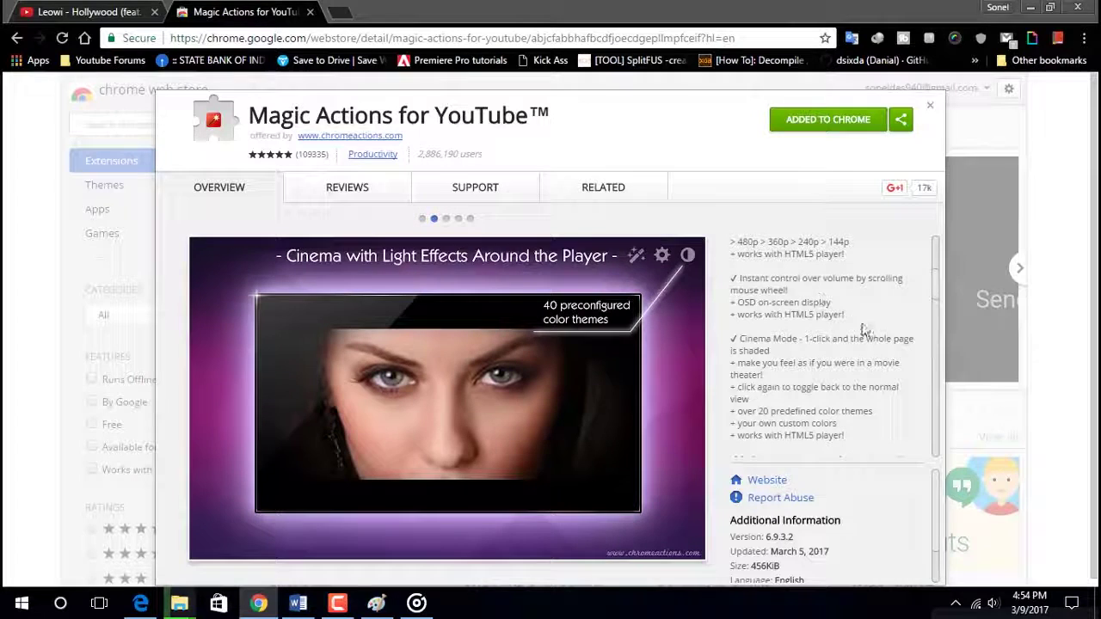
scroll(872, 332, "up", 4)
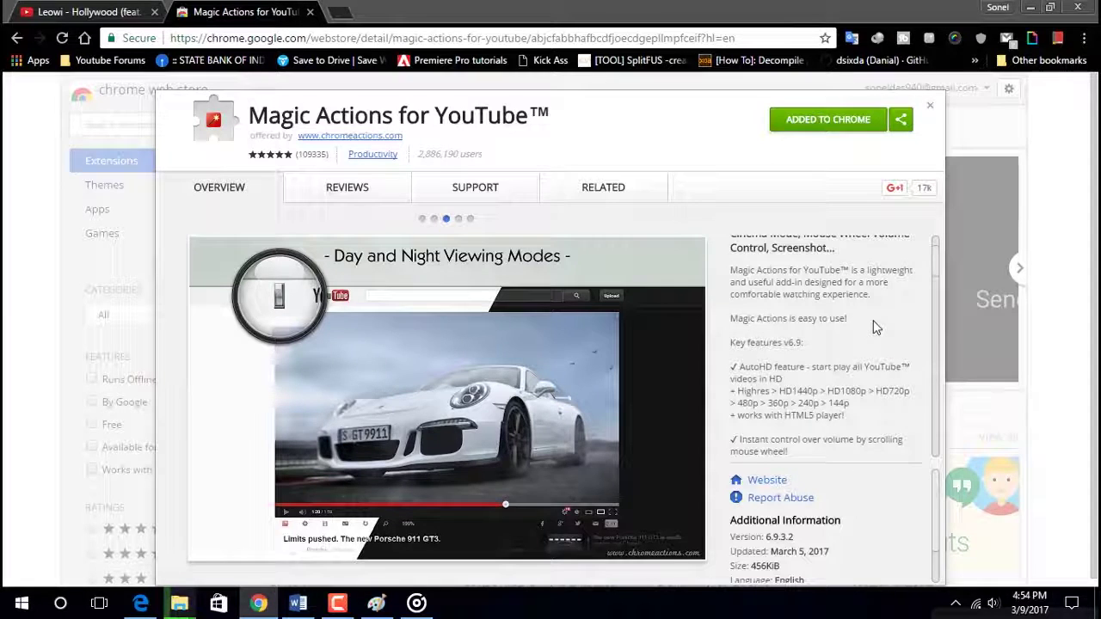
scroll(876, 327, "down", 2)
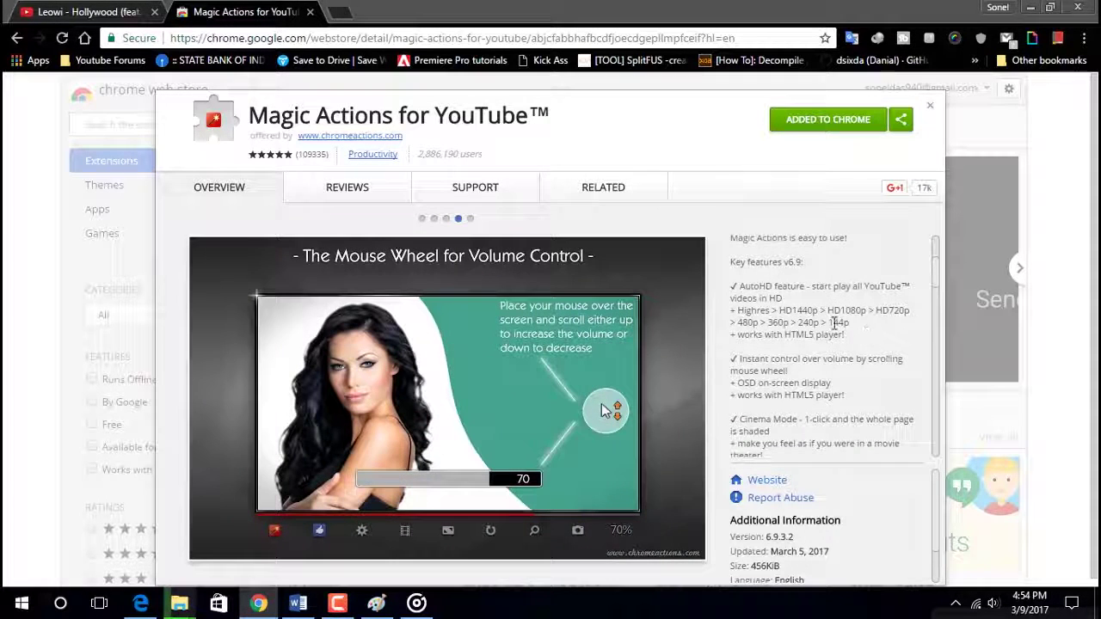
scroll(785, 387, "down", 2)
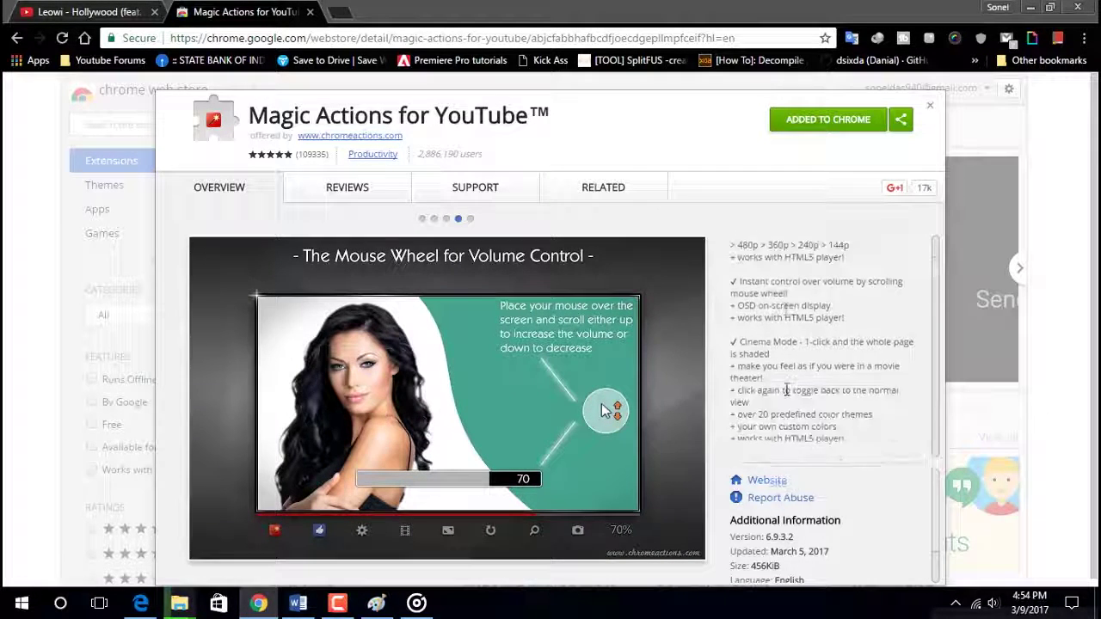
left_click(86, 11)
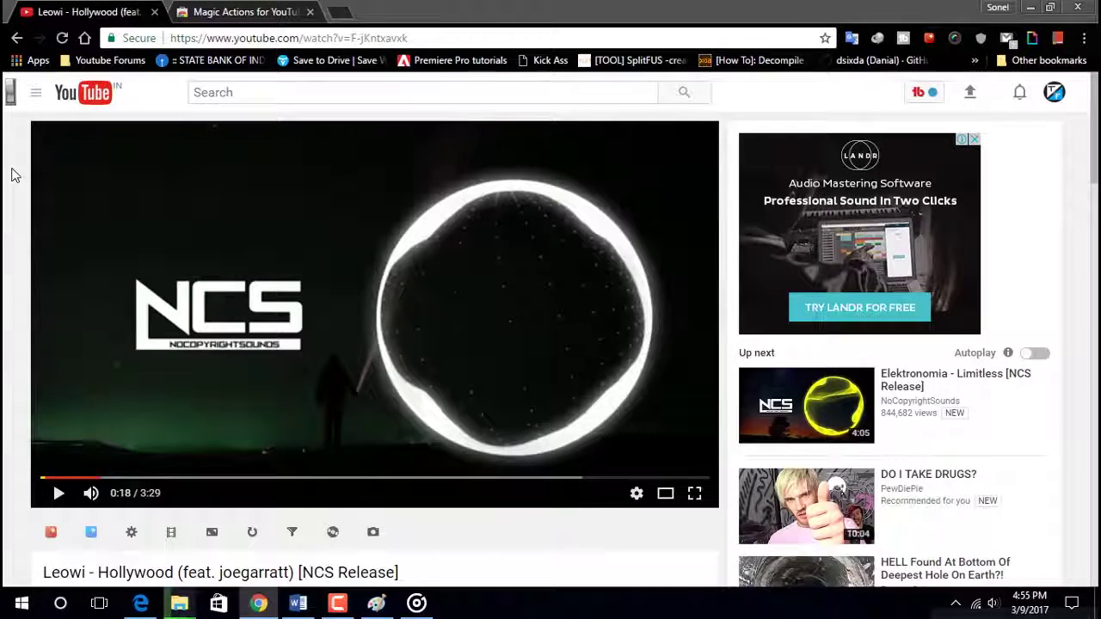
- Demo Magic Actions on the video: cinema mode on/off, play/pause, night theme on/off
double_click(12, 175)
left_click(208, 530)
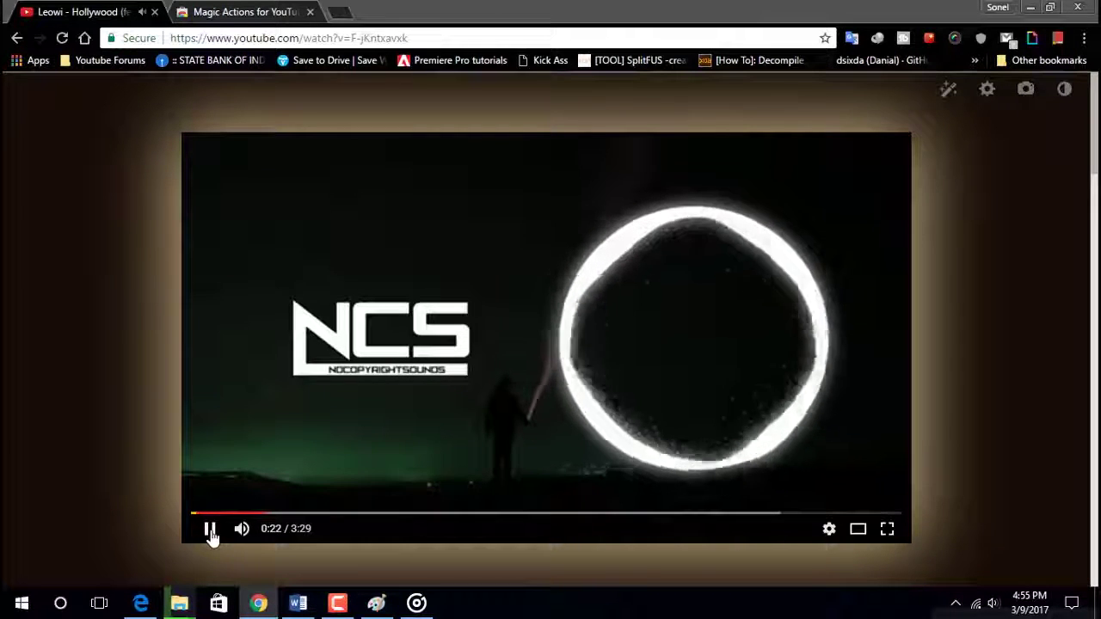
left_click(209, 529)
double_click(45, 416)
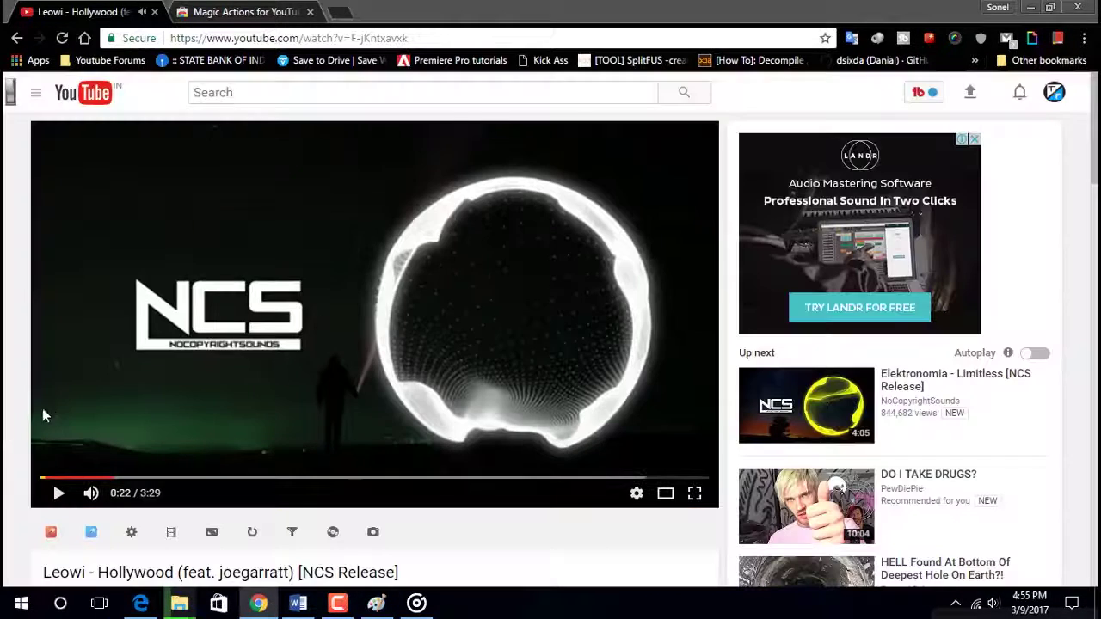
double_click(11, 101)
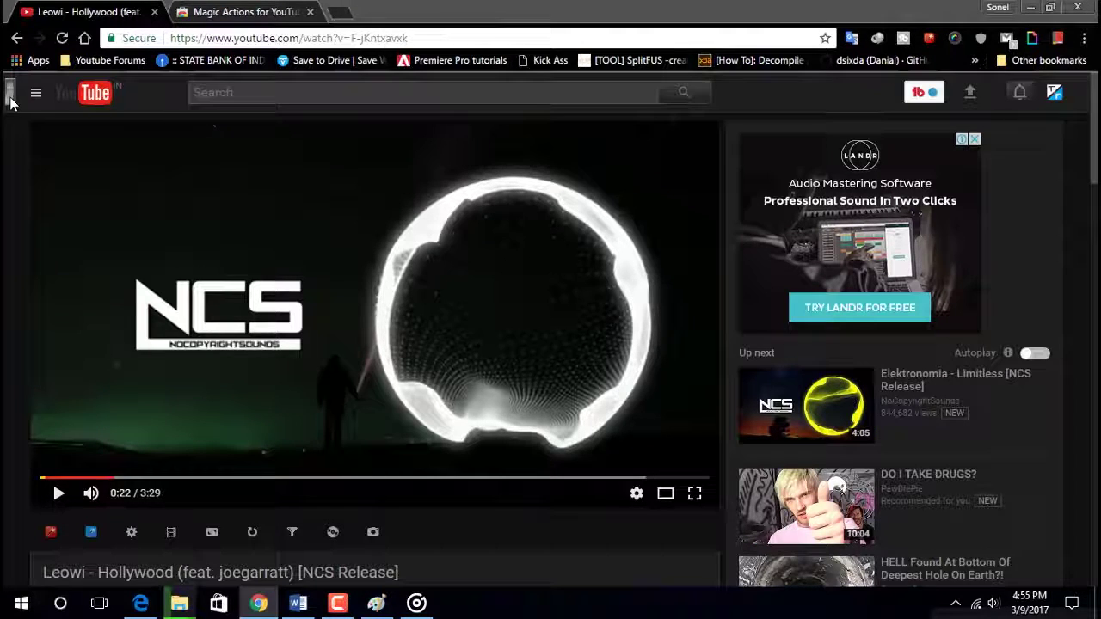
double_click(10, 101)
- Close the video snapshot and show the Magic Actions settings with volume and Auto HD options
scroll(8, 258, "down", 2)
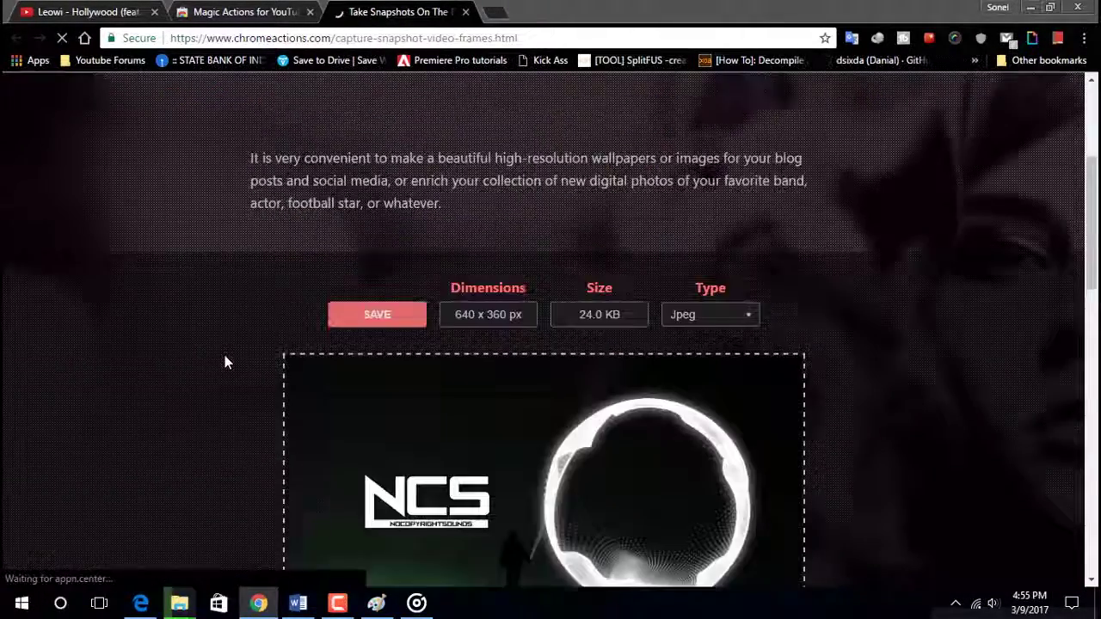
scroll(225, 362, "down", 3)
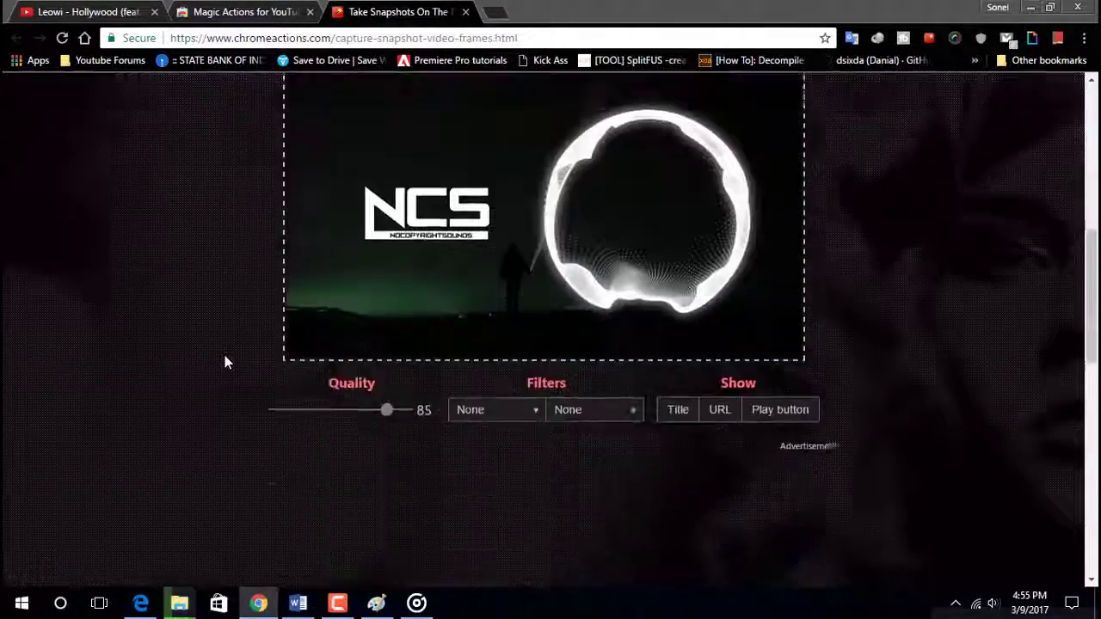
middle_click(385, 11)
left_click(86, 11)
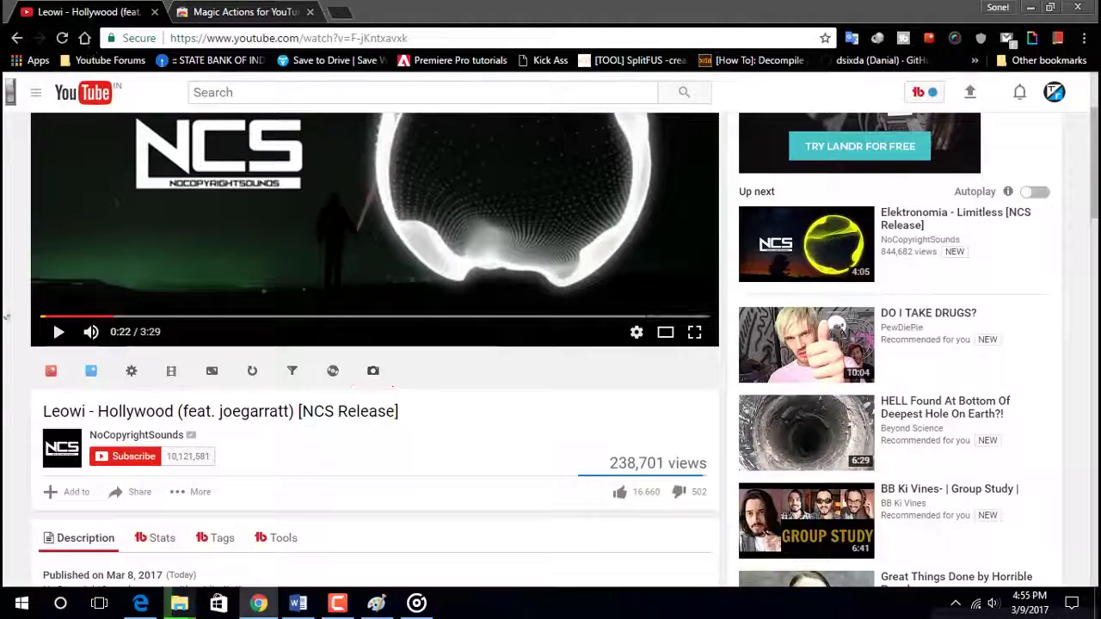
left_click(139, 385)
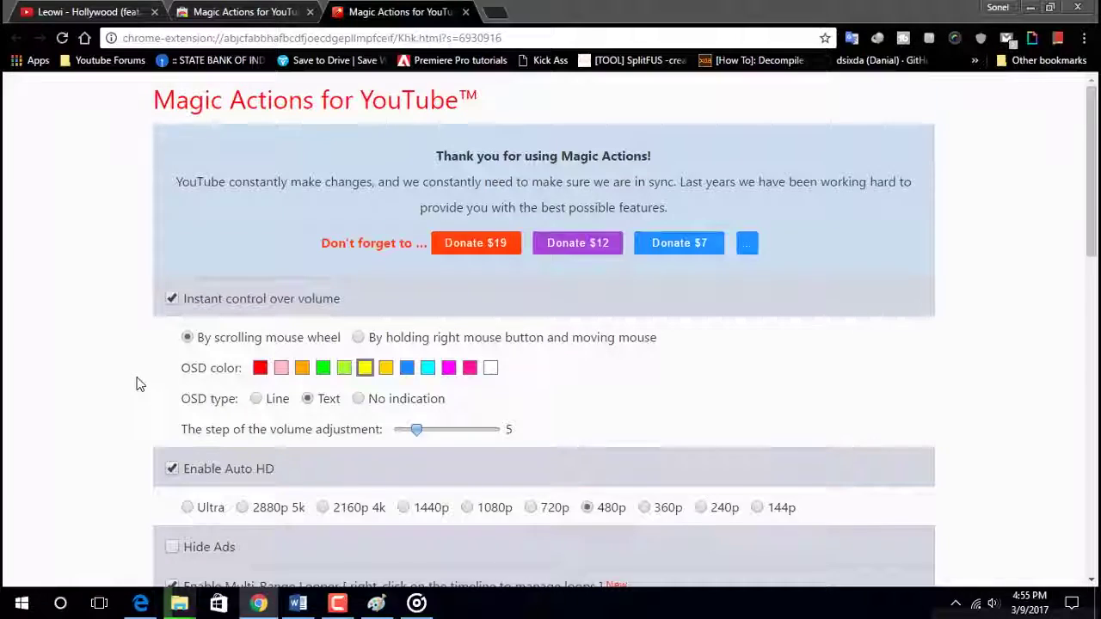
scroll(139, 385, "down", 2)
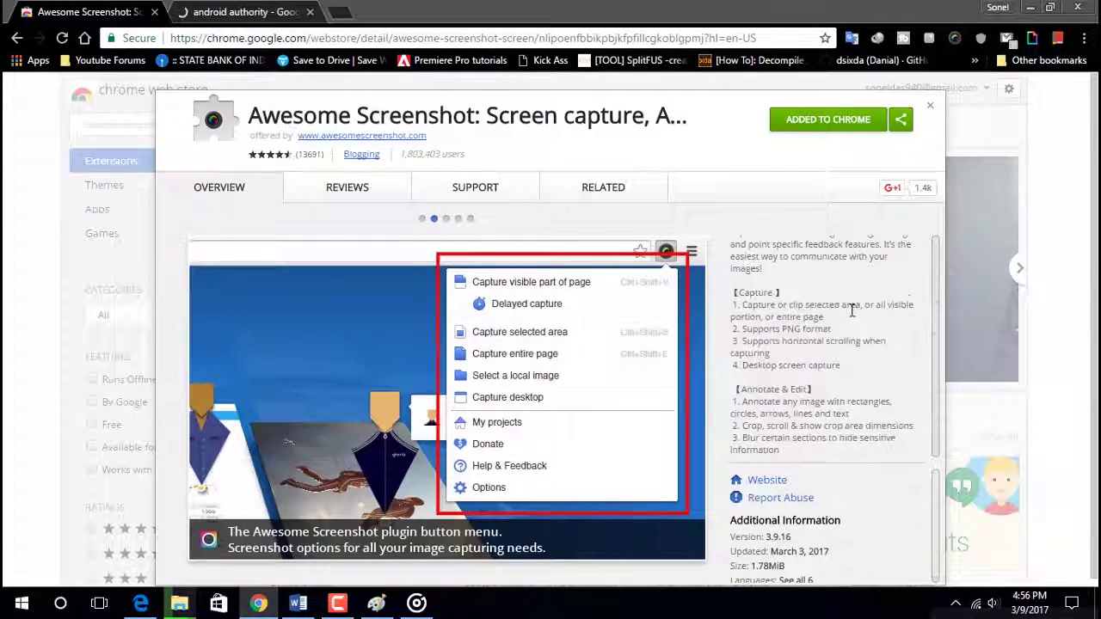
scroll(822, 344, "down", 2)
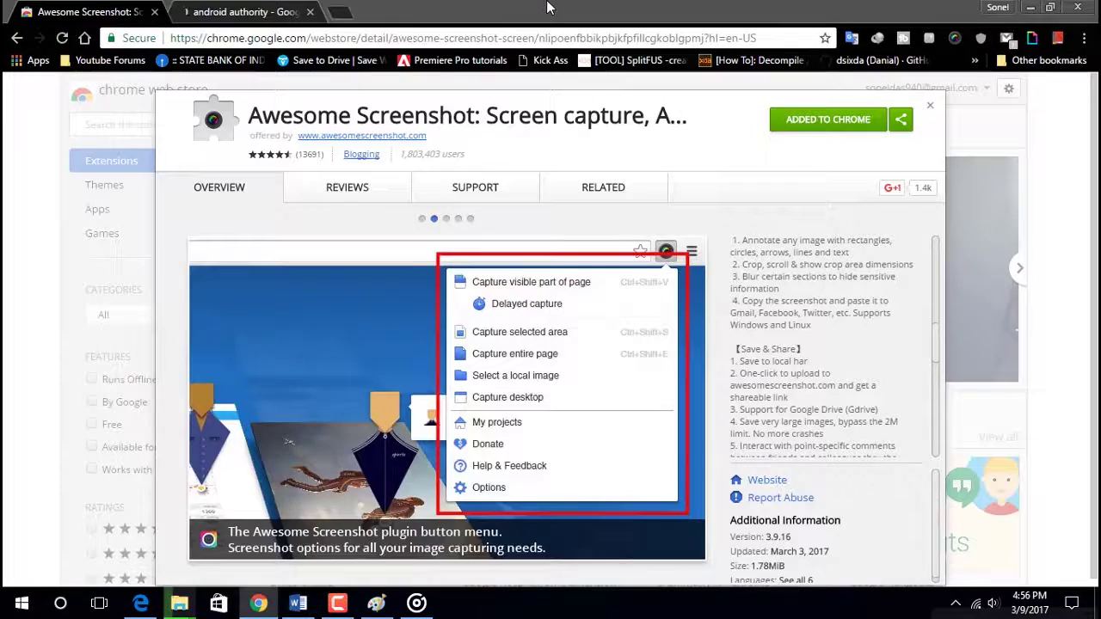
- Capture the entire Android Authority homepage with Awesome Screenshot
left_click(240, 12)
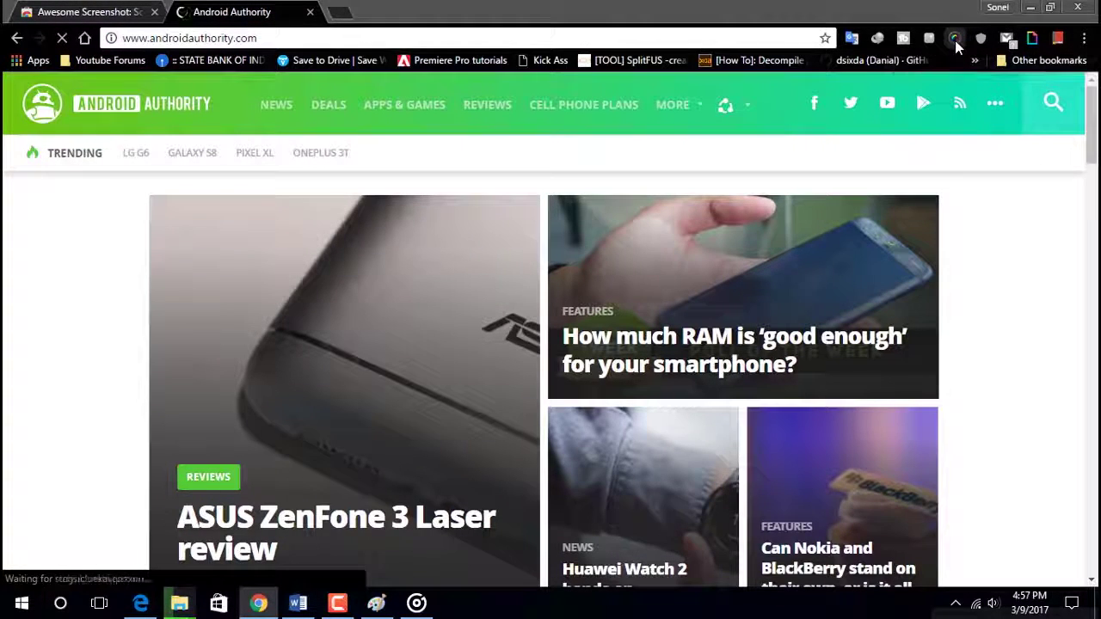
left_click(955, 39)
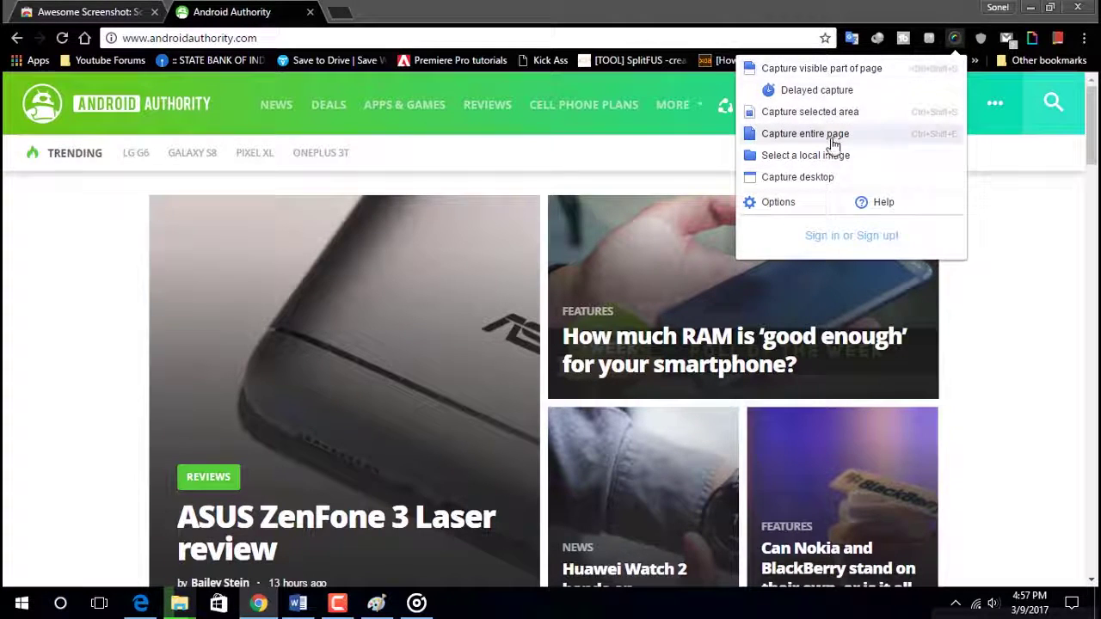
left_click(832, 136)
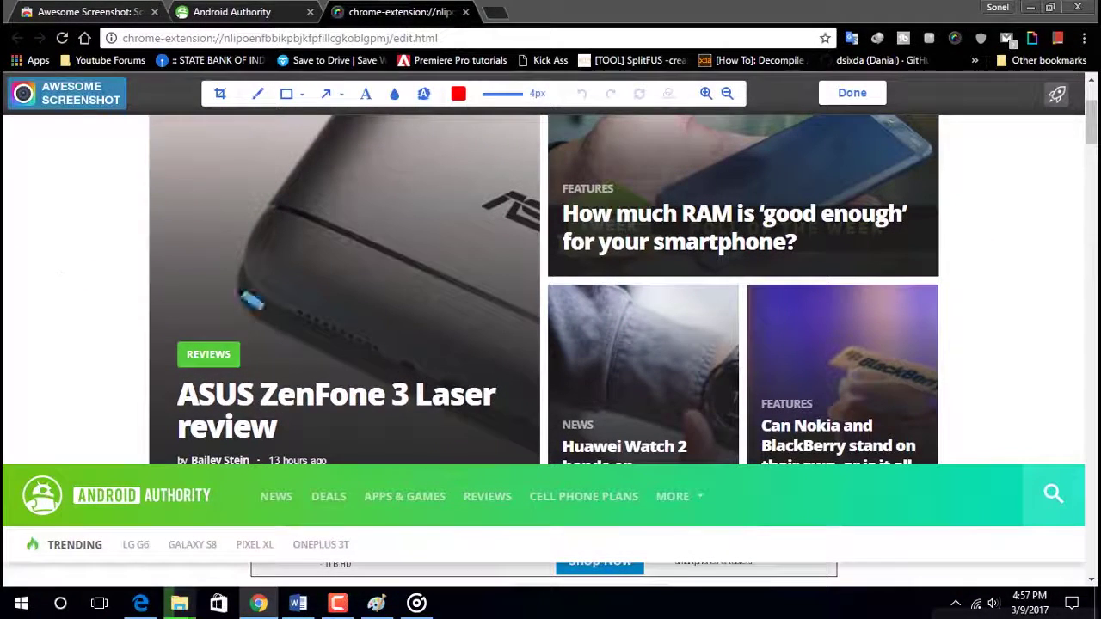
- Circle REVIEWS and underline the RAM headline in red, then pick the Text tool
left_click_drag(206, 392, 225, 337)
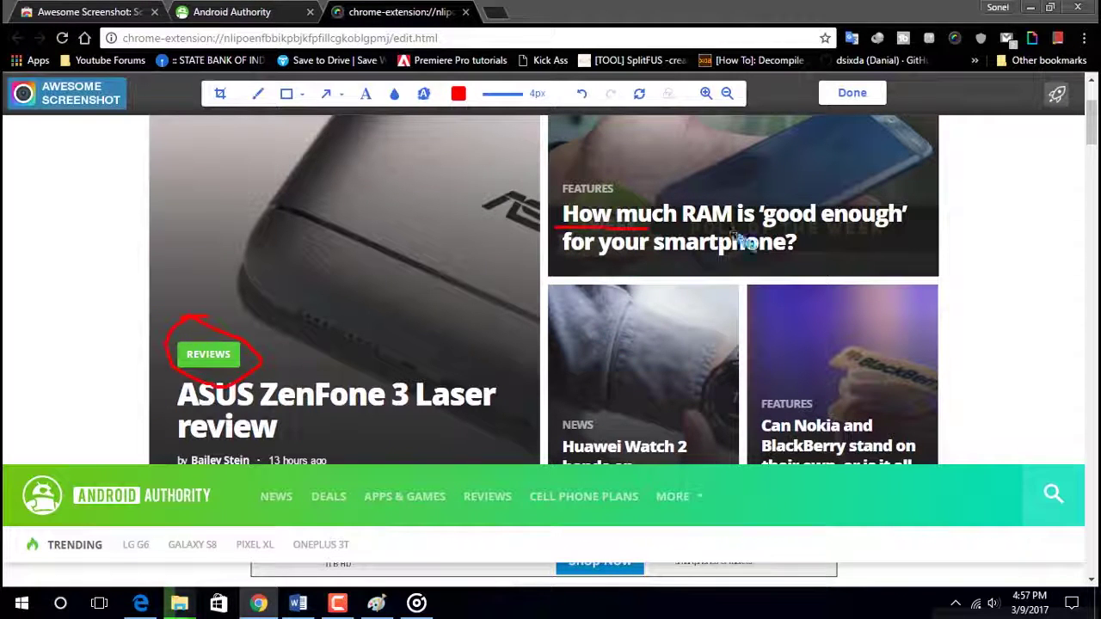
left_click_drag(745, 241, 821, 229)
left_click(366, 95)
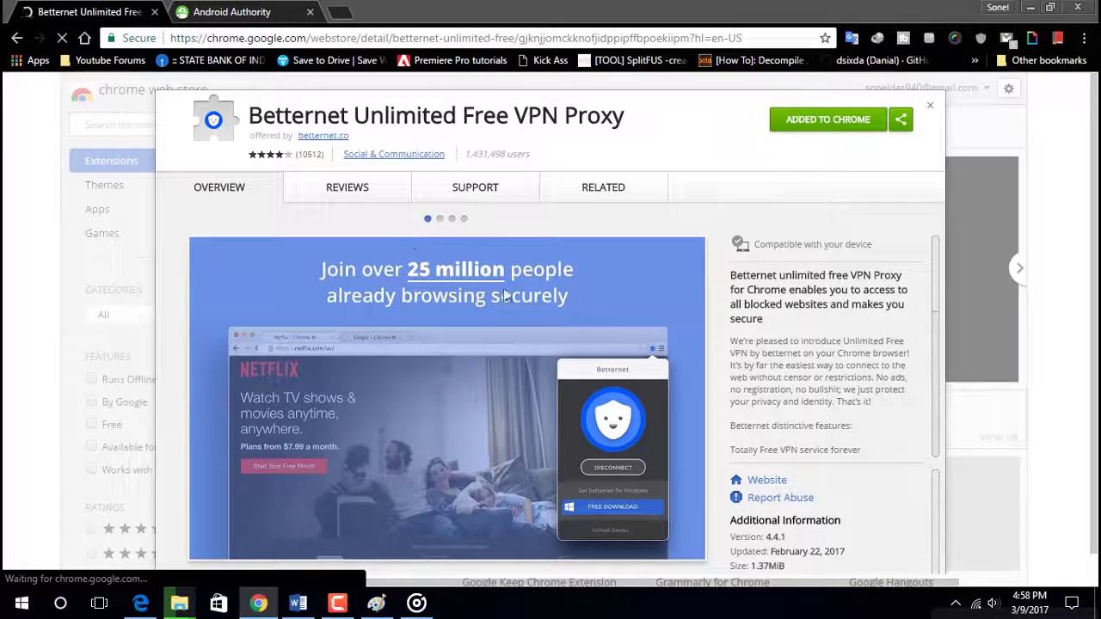
- Connect Betternet VPN through a United States location
scroll(820, 308, "down", 3)
scroll(820, 308, "down", 3)
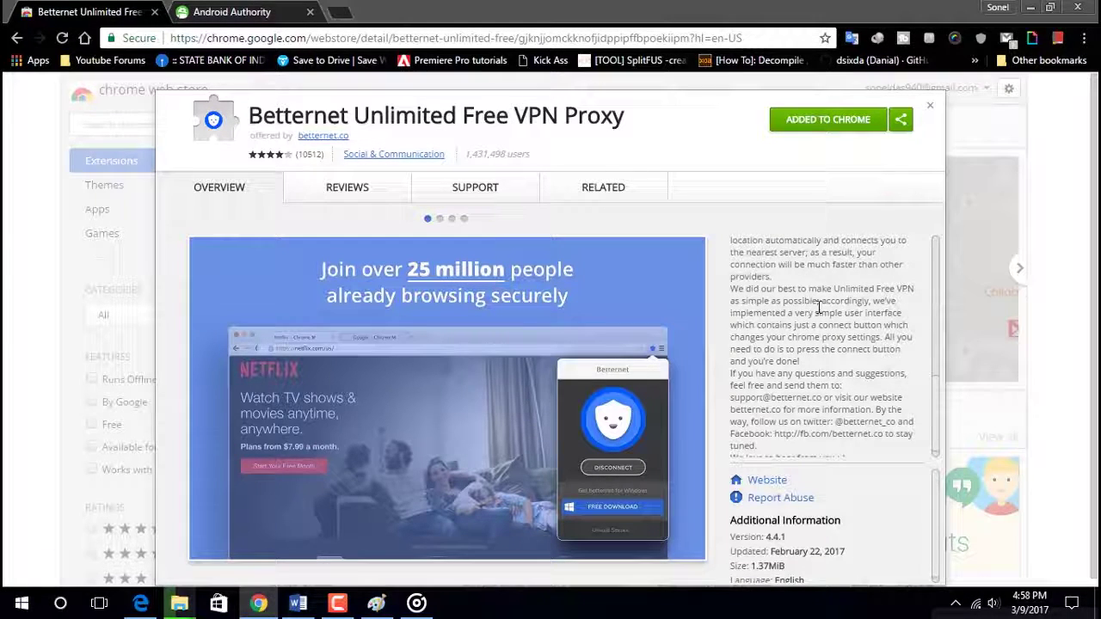
left_click(310, 11)
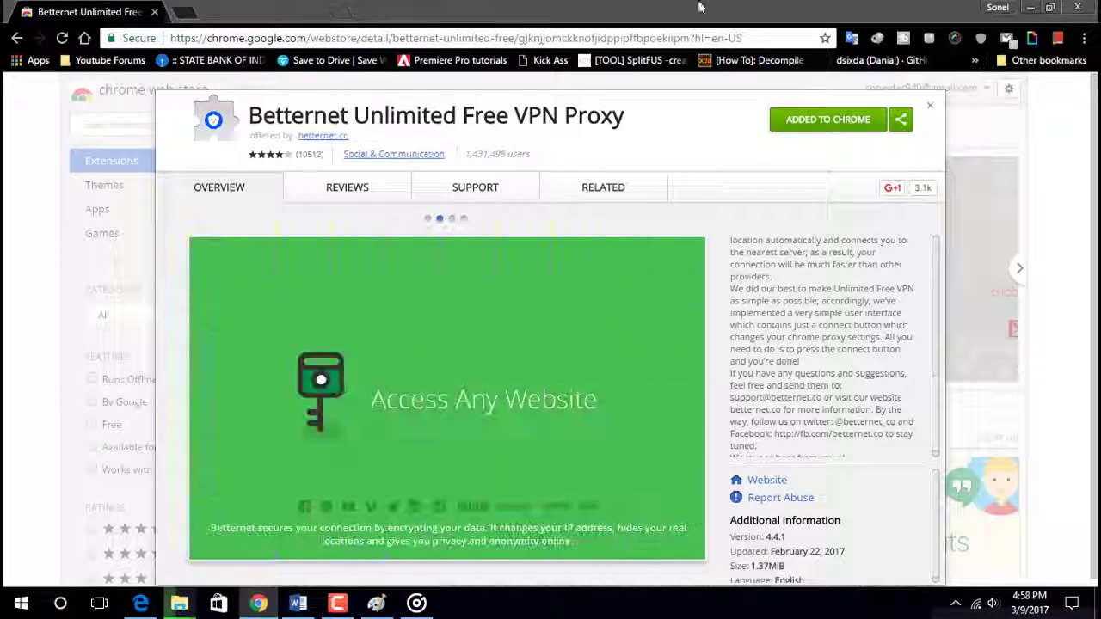
left_click(984, 37)
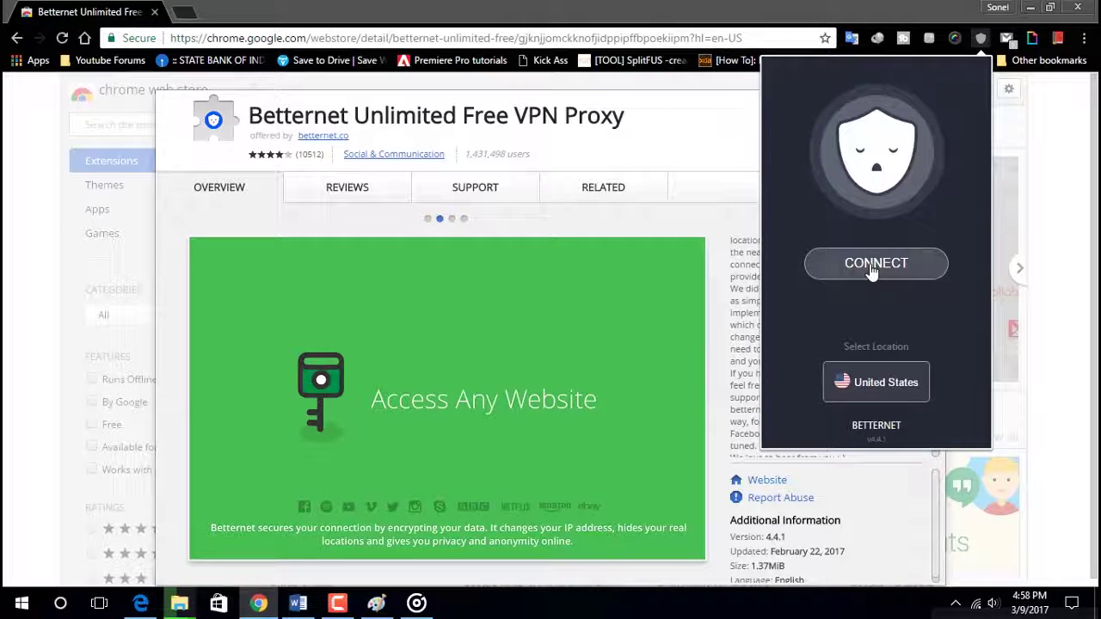
left_click(893, 388)
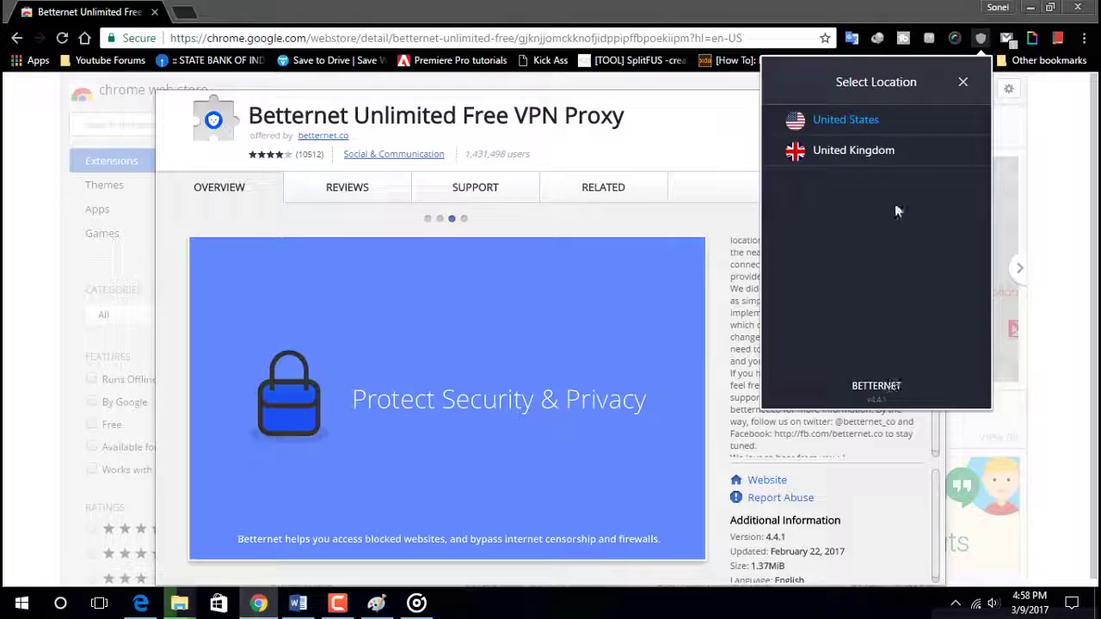
left_click(847, 120)
left_click(869, 264)
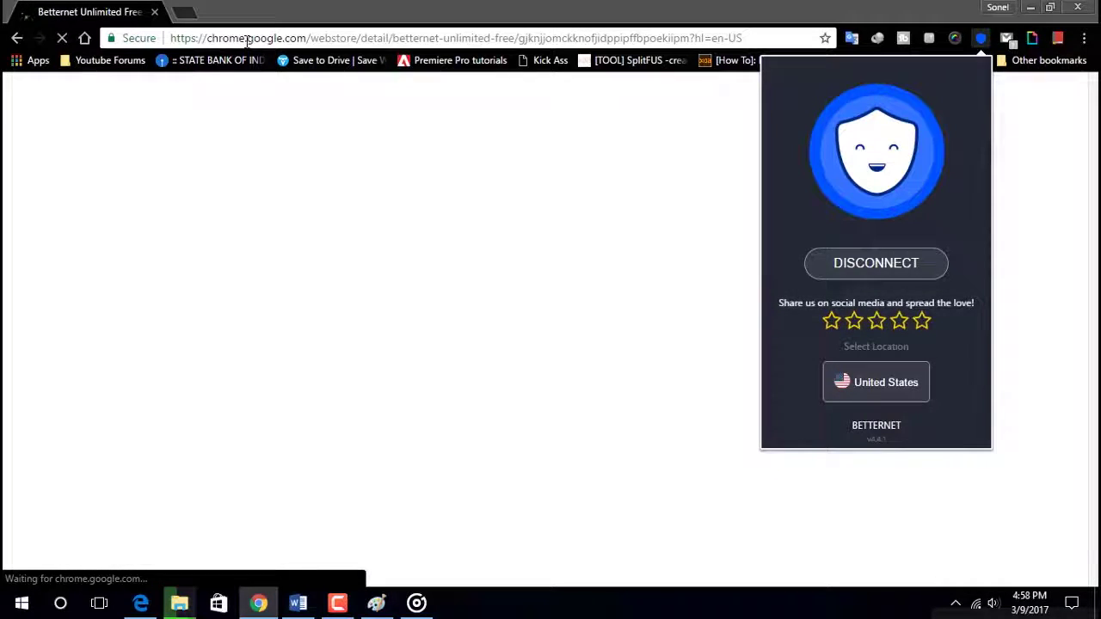
- Load spotify.com over the VPN and scroll the US Spotify homepage
left_click(247, 38)
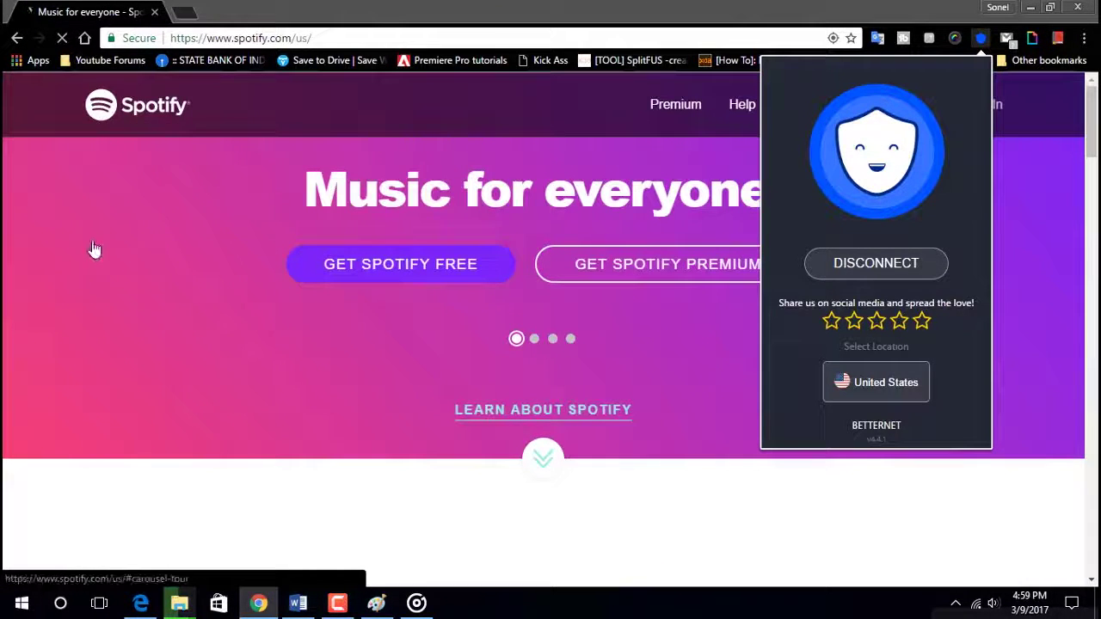
scroll(73, 402, "down", 2)
scroll(72, 402, "up", 2)
left_click(39, 514)
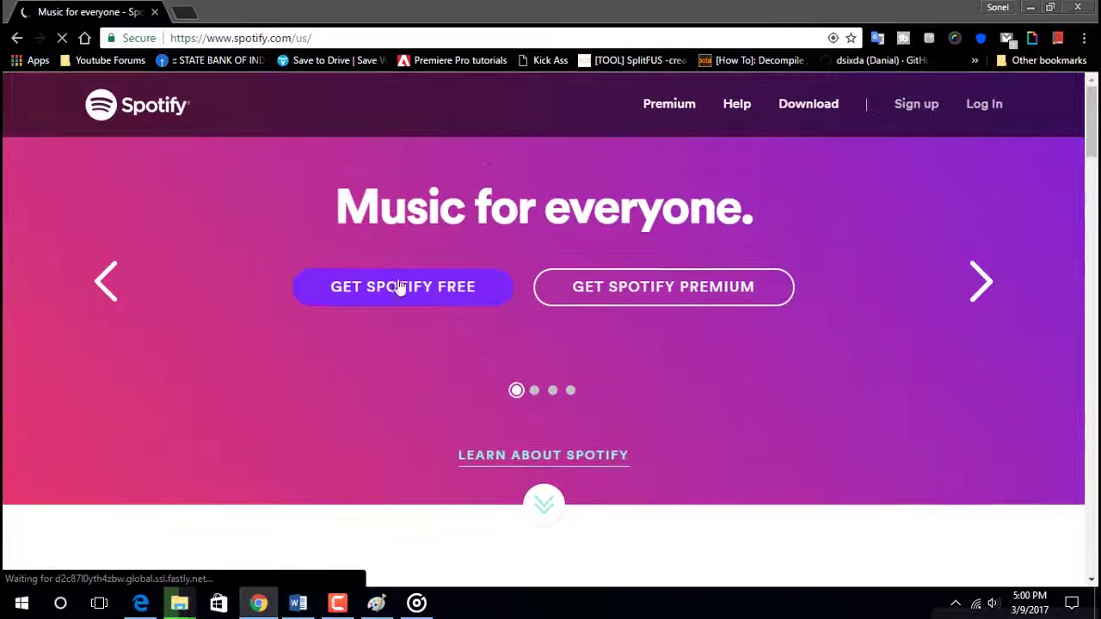
scroll(826, 370, "down", 2)
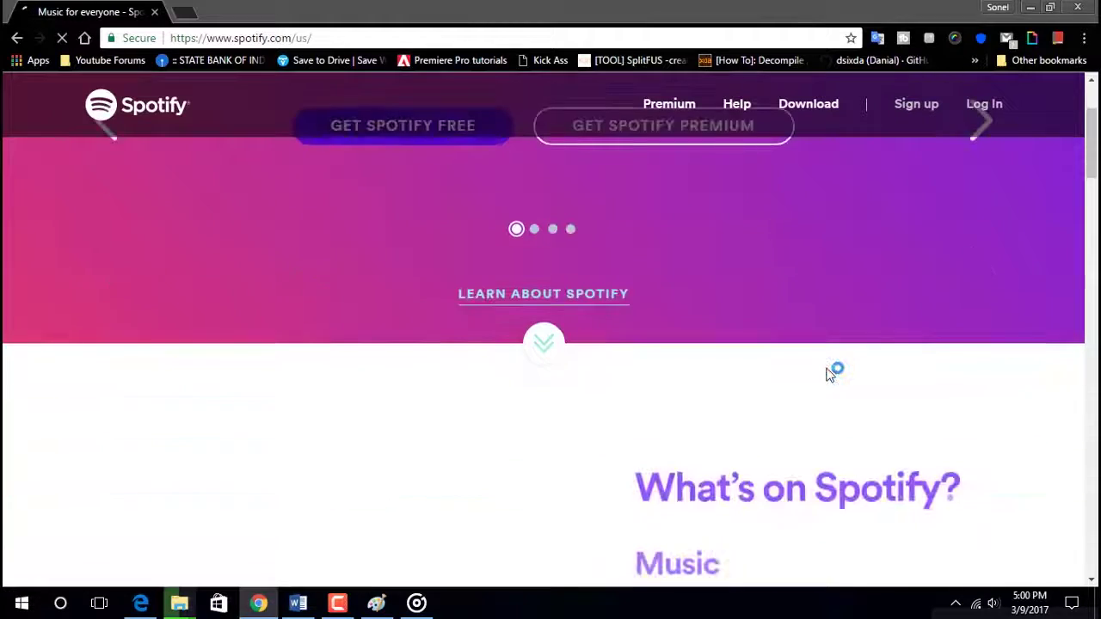
scroll(826, 370, "down", 3)
scroll(828, 372, "down", 5)
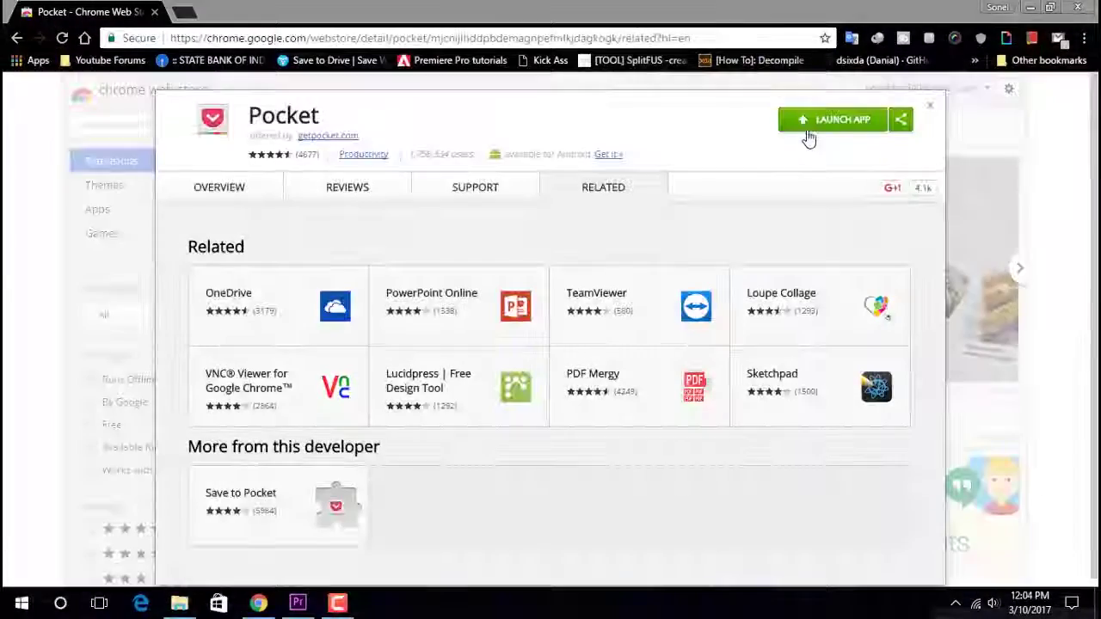
- Connect Save to Pocket and save the Google-ecosystem article with Ctrl+Shift+S
left_click(808, 135)
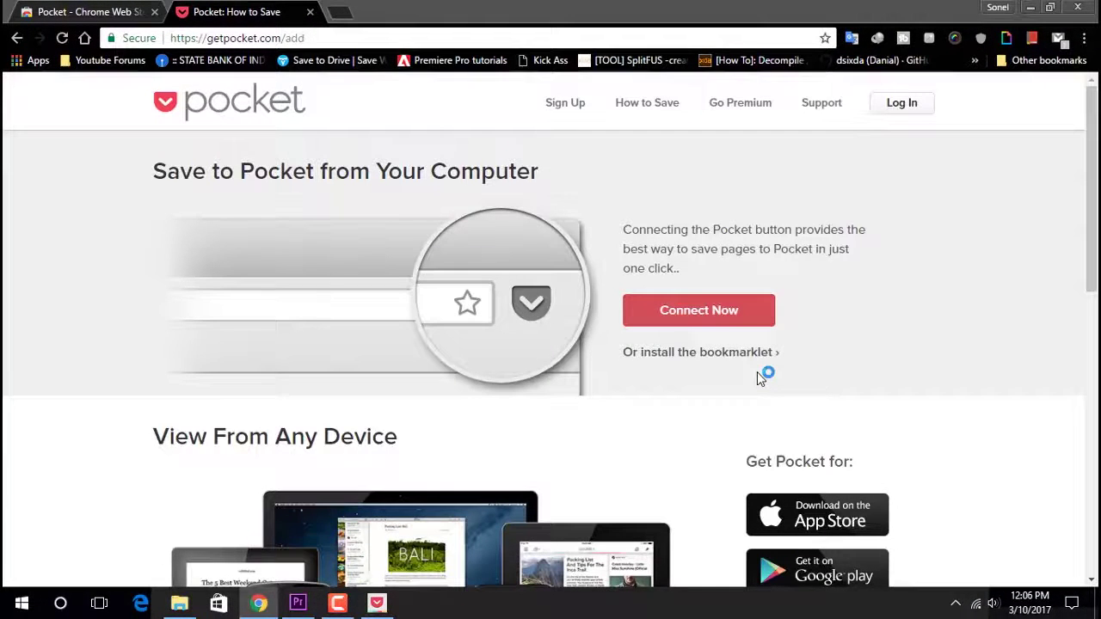
left_click(721, 312)
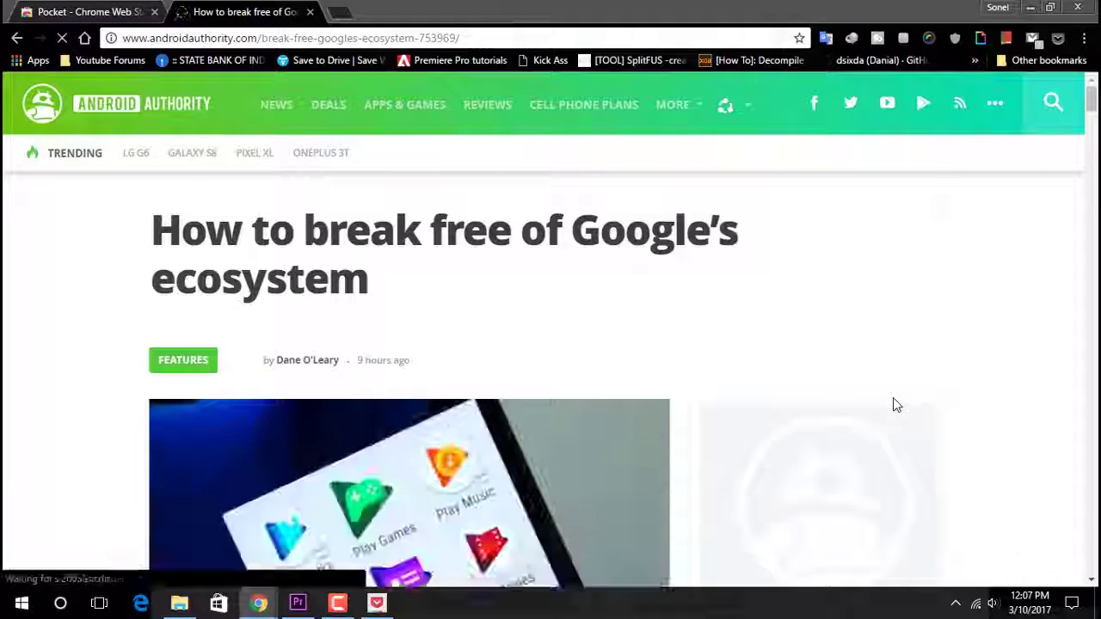
scroll(893, 397, "down", 3)
scroll(946, 391, "down", 3)
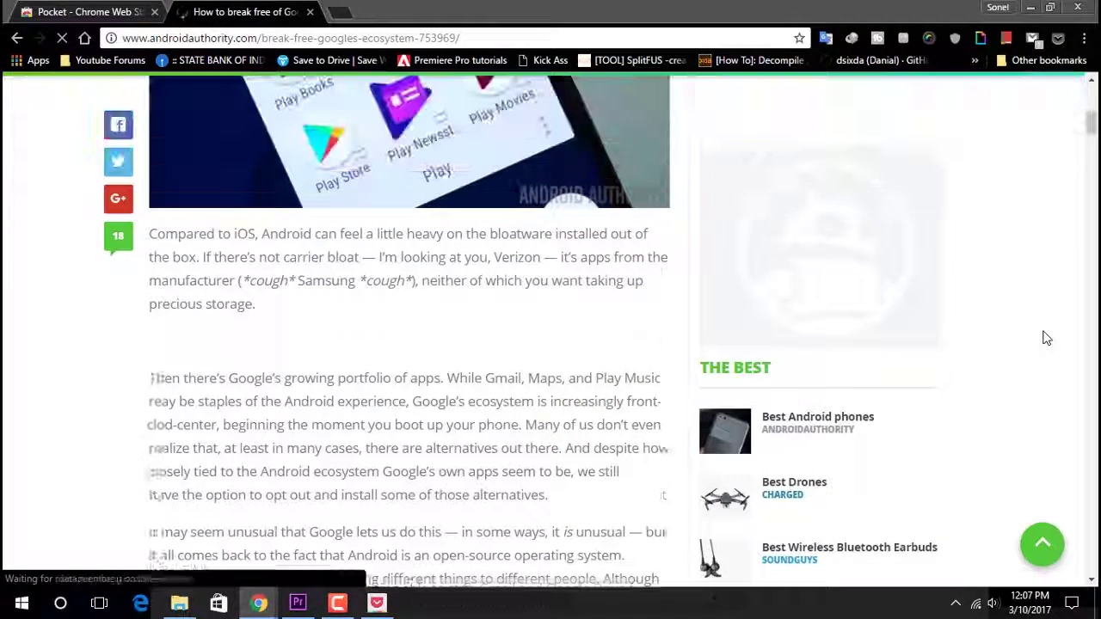
scroll(1046, 337, "up", 6)
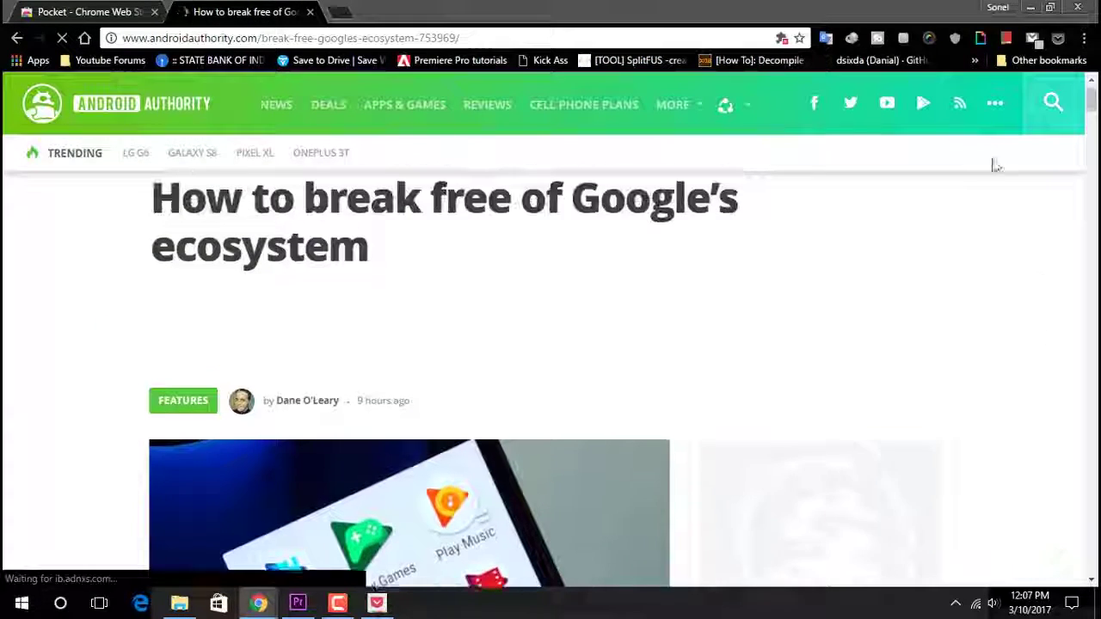
key("ctrl+shift+s")
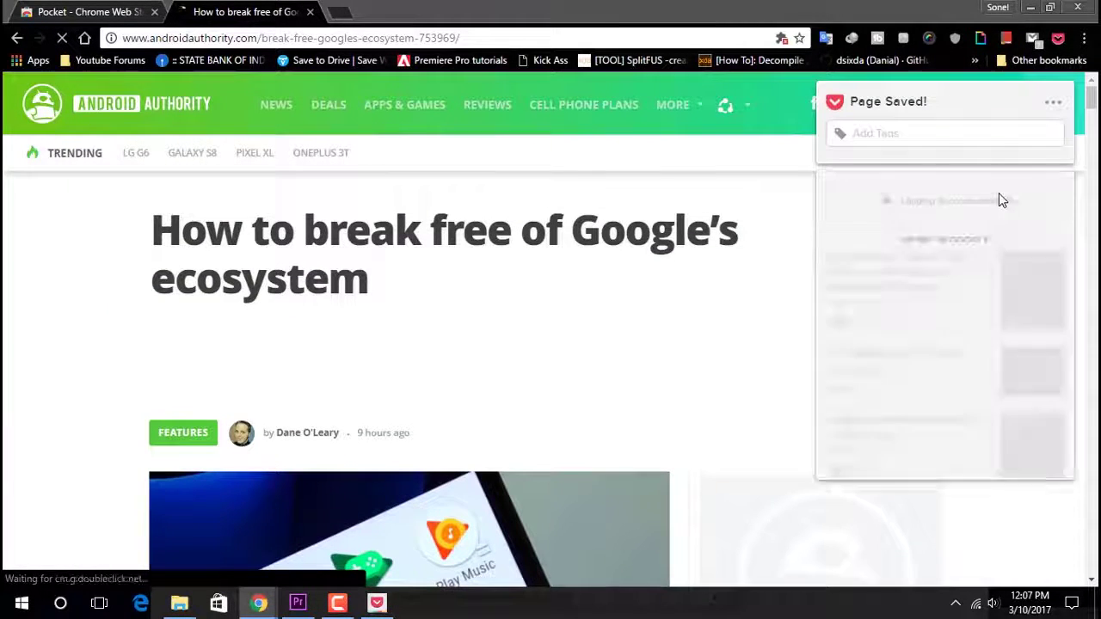
left_click(1054, 103)
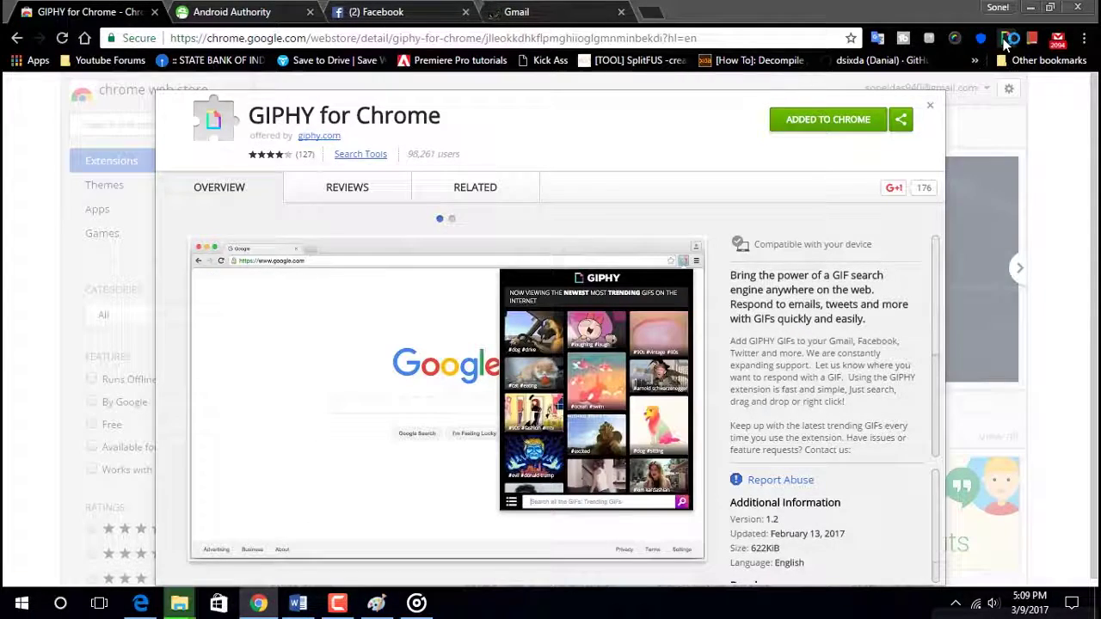
- Insert the trending Nat Geo Wild GIF from GIPHY into the Gmail message body
left_click(1007, 39)
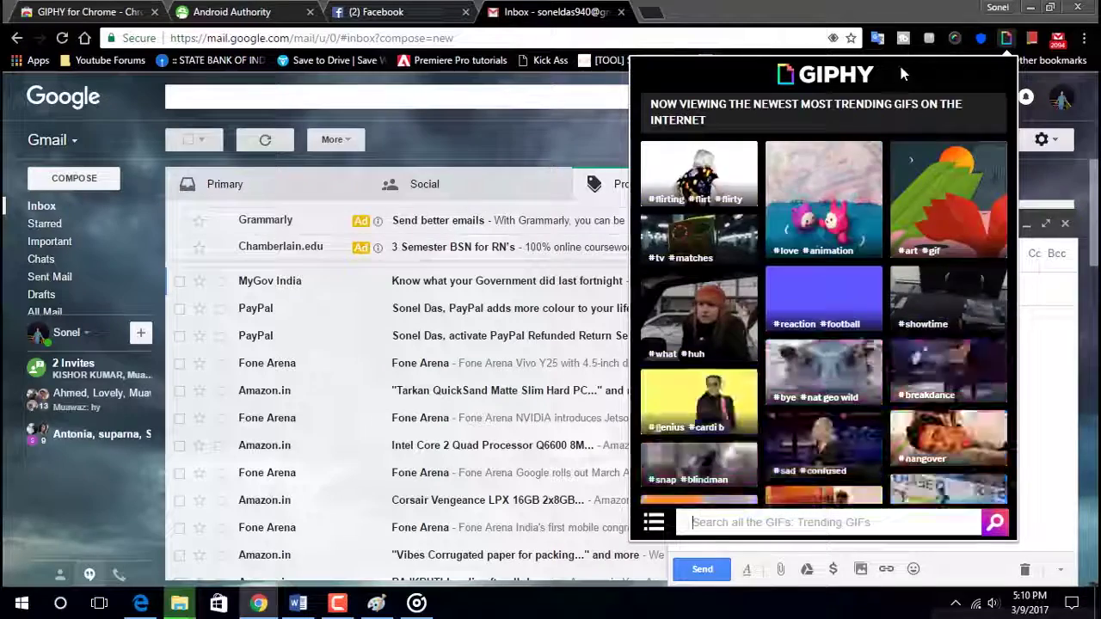
left_click(805, 392)
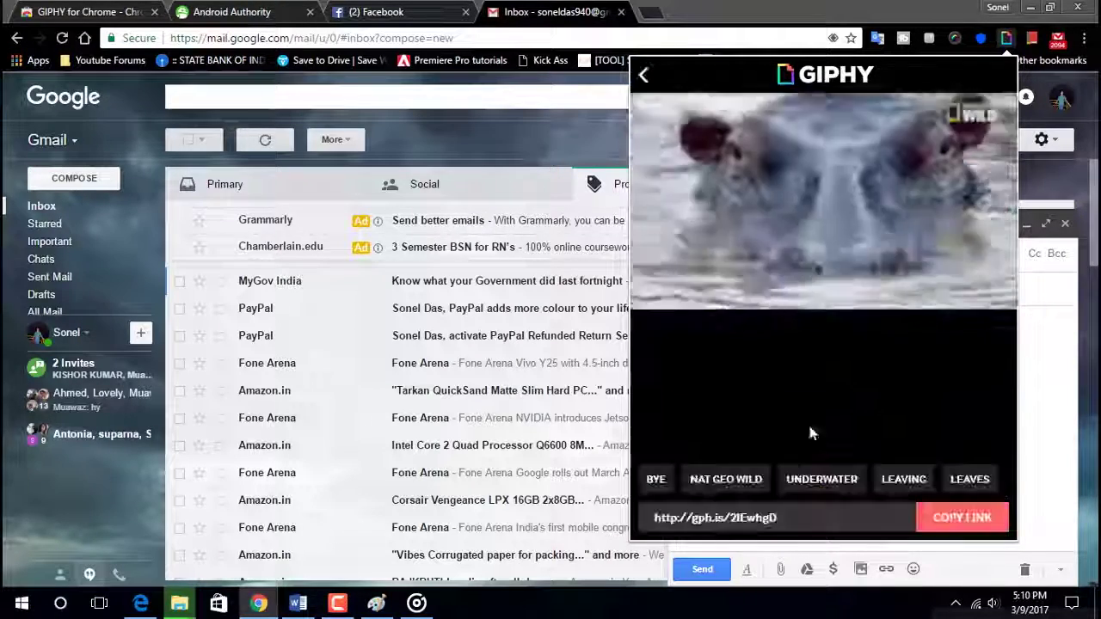
mouse_move(812, 275)
left_mouse_down()
mouse_move(1076, 423)
mouse_move(1051, 407)
left_mouse_up()
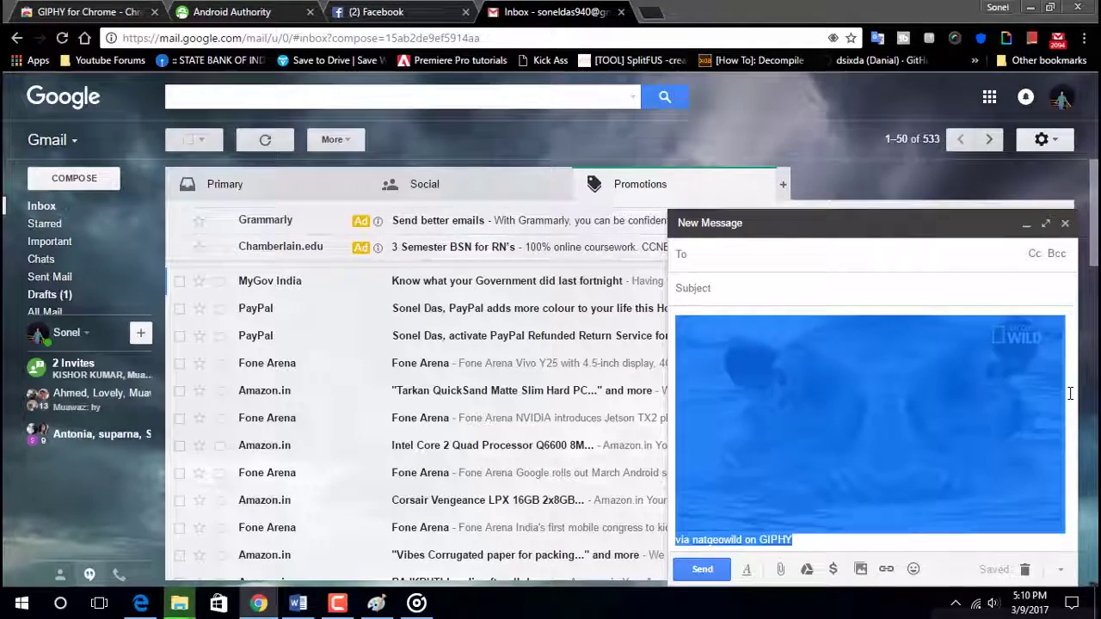
left_click(1071, 394)
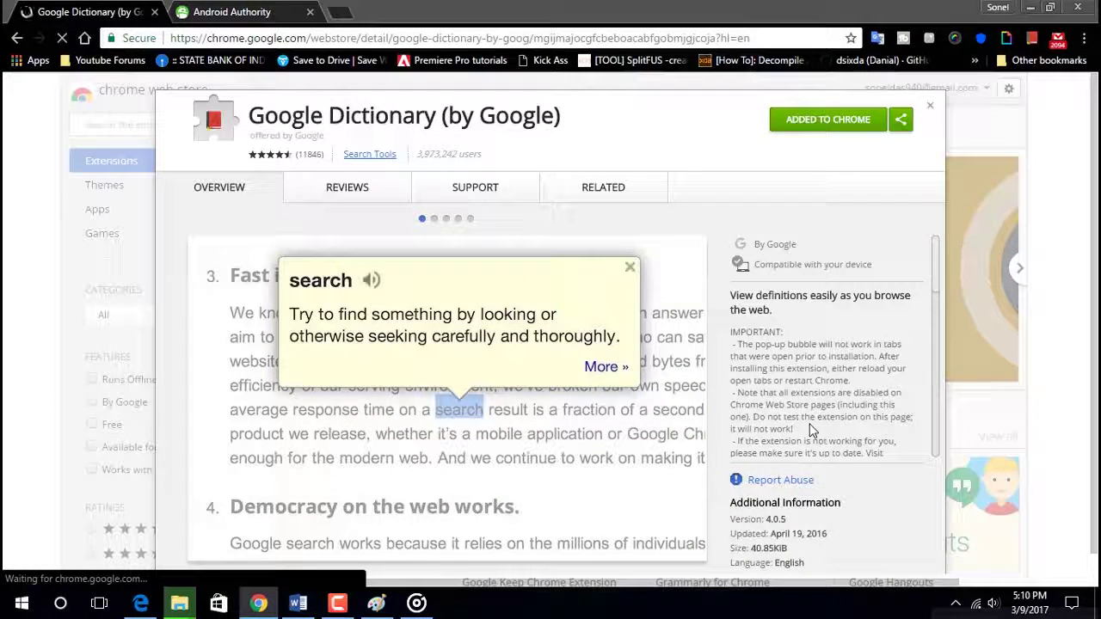
- Browse the Google Dictionary listing screenshots, including the extension options view
scroll(810, 423, "down", 1)
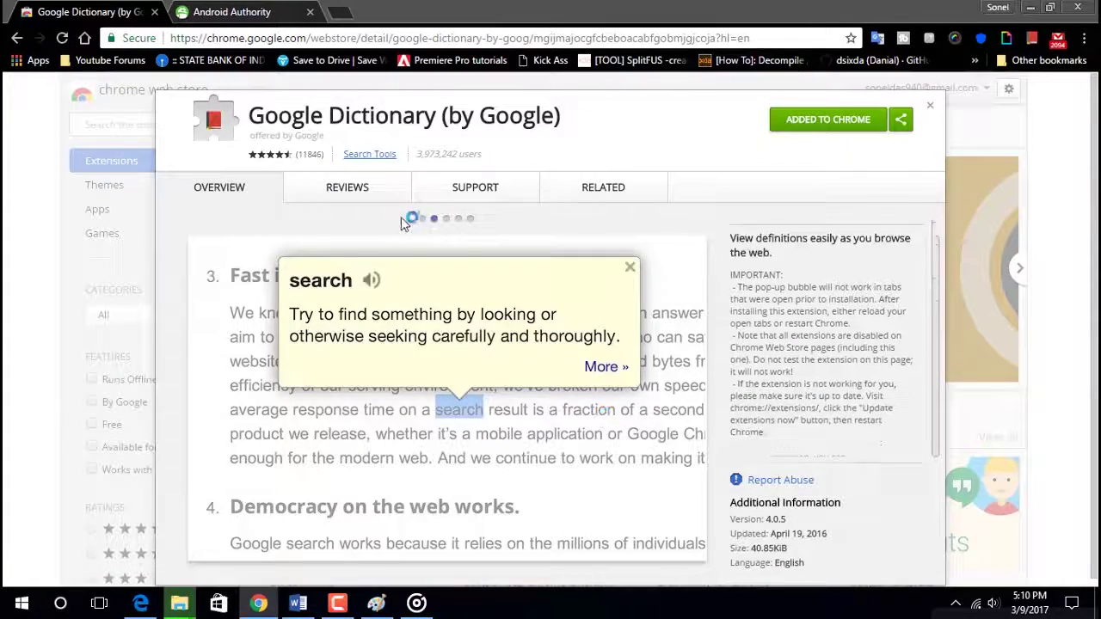
left_click(446, 219)
left_click(469, 218)
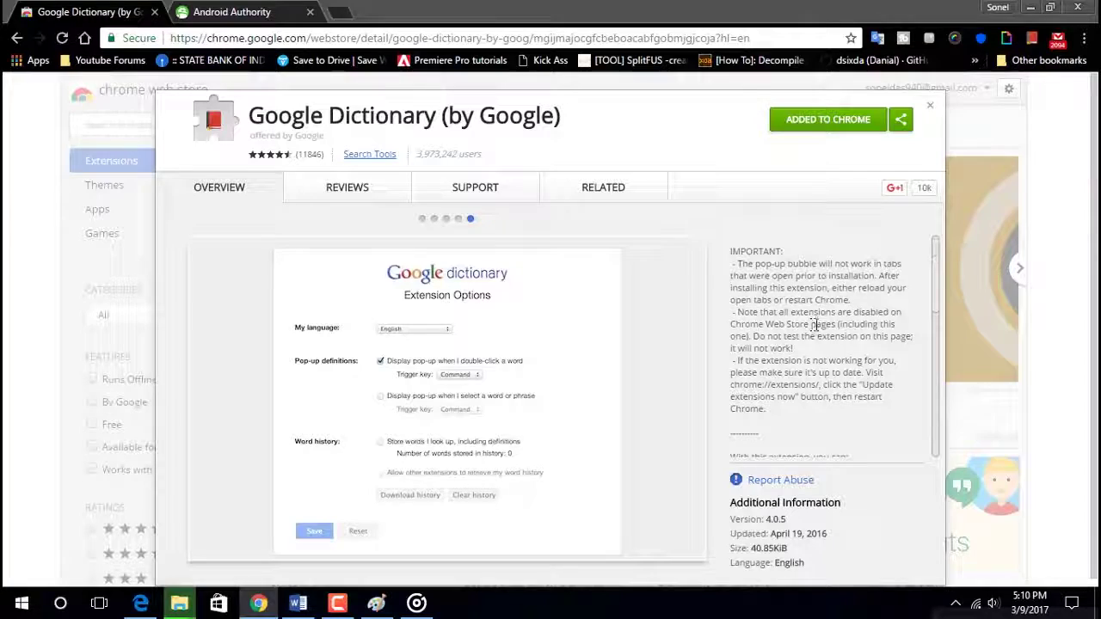
scroll(879, 361, "down", 2)
scroll(879, 362, "down", 2)
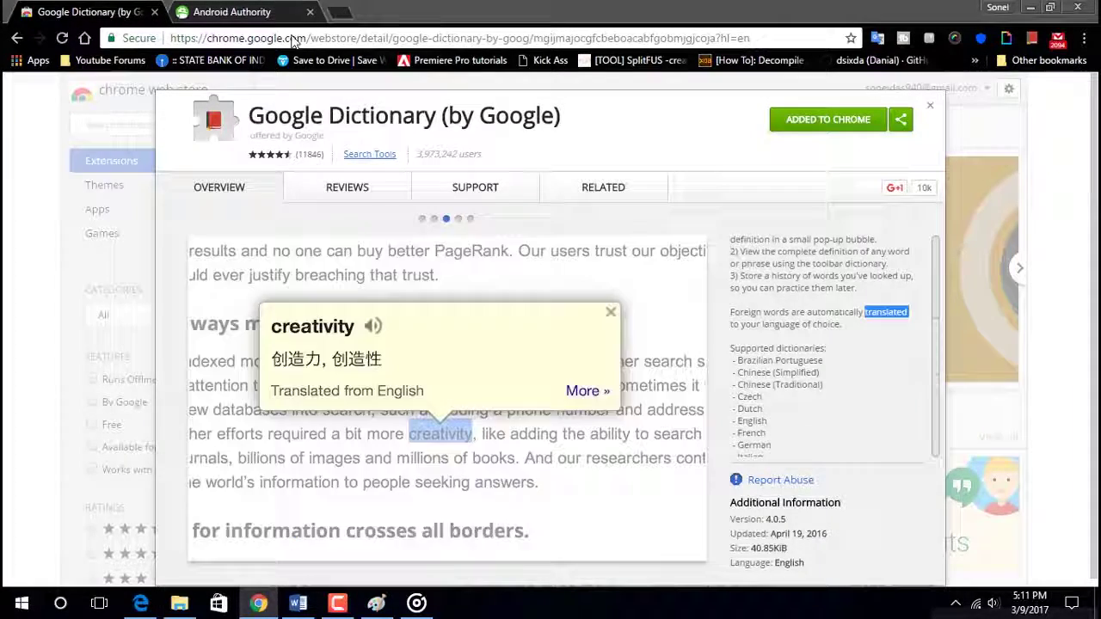
- On the Android Authority homepage, double-click "available" to get its Google Dictionary definition
left_click(279, 9)
scroll(4, 359, "down", 4)
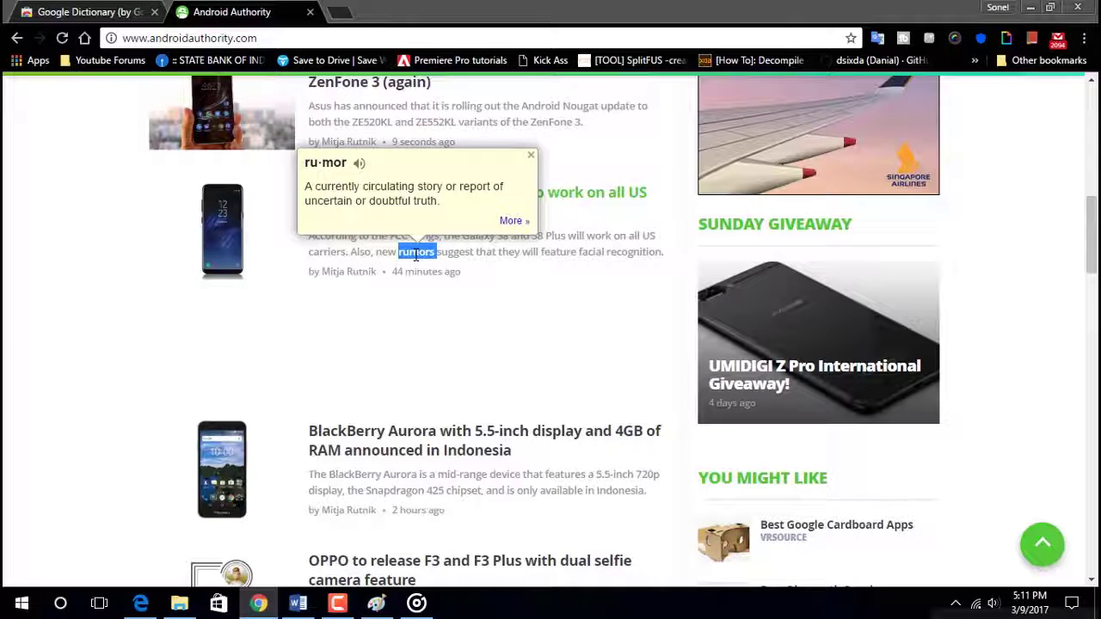
scroll(579, 253, "down", 2)
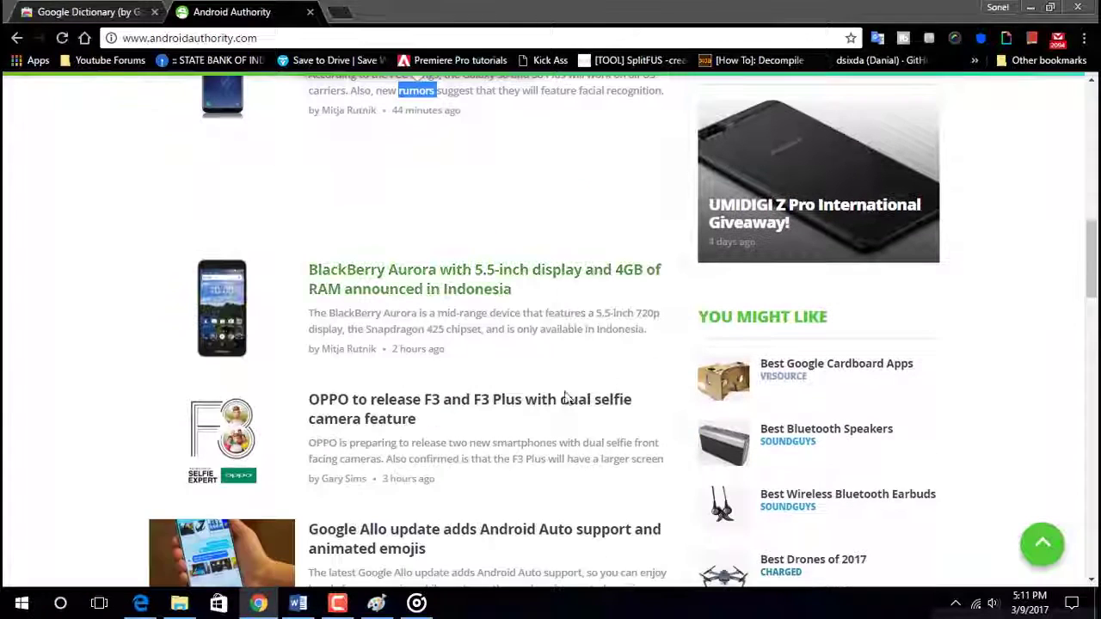
double_click(555, 331)
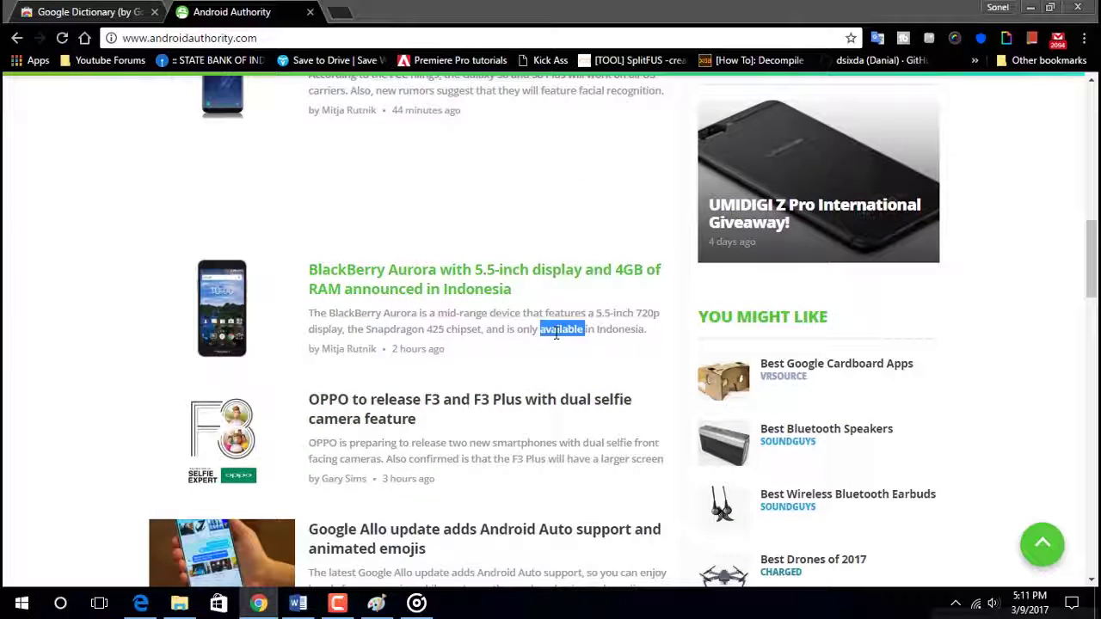